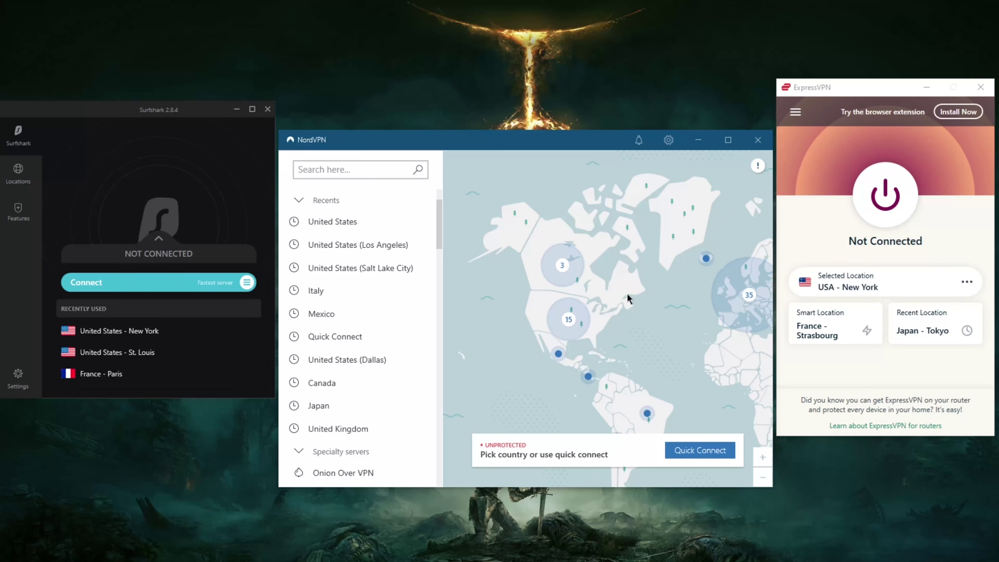
pyautogui.moveTo(621, 291); pyautogui.dragTo(543, 227)
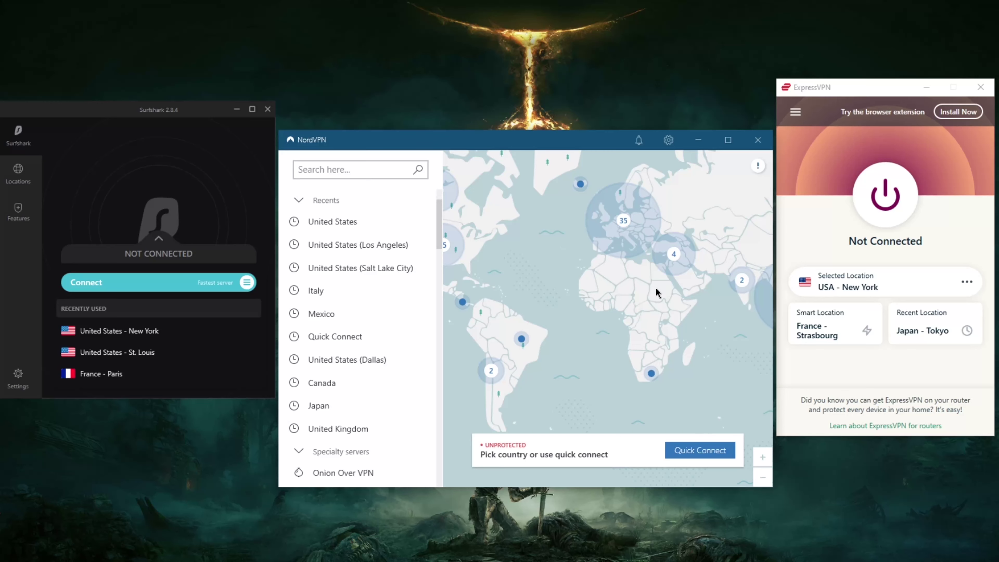
pyautogui.moveTo(649, 292); pyautogui.dragTo(552, 290)
pyautogui.moveTo(575, 245); pyautogui.dragTo(686, 305)
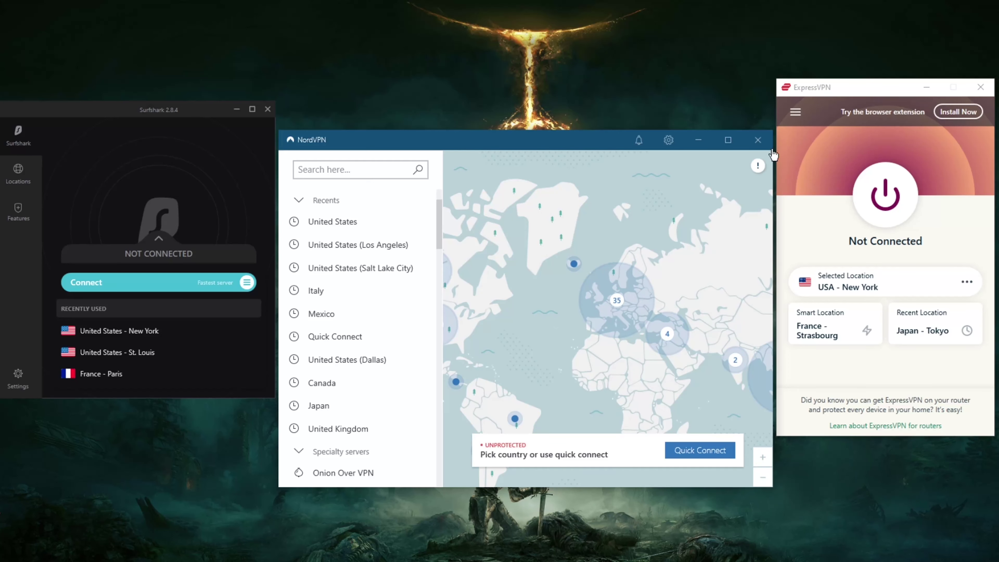
pyautogui.click(819, 91)
pyautogui.click(459, 151)
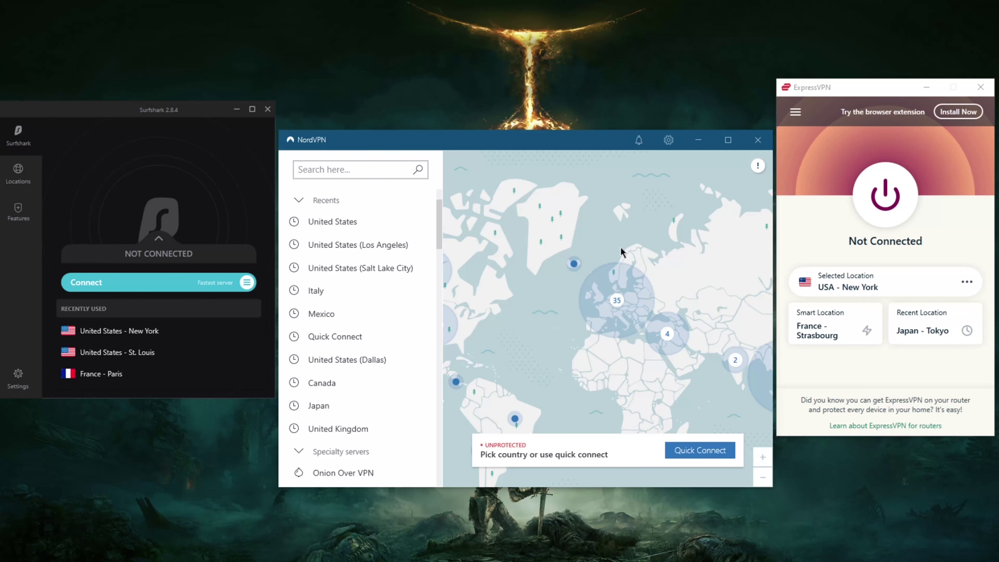
# Step: Zoom the NordVPN map to Australia to show its individual server locations
pyautogui.moveTo(704, 298); pyautogui.dragTo(580, 235)
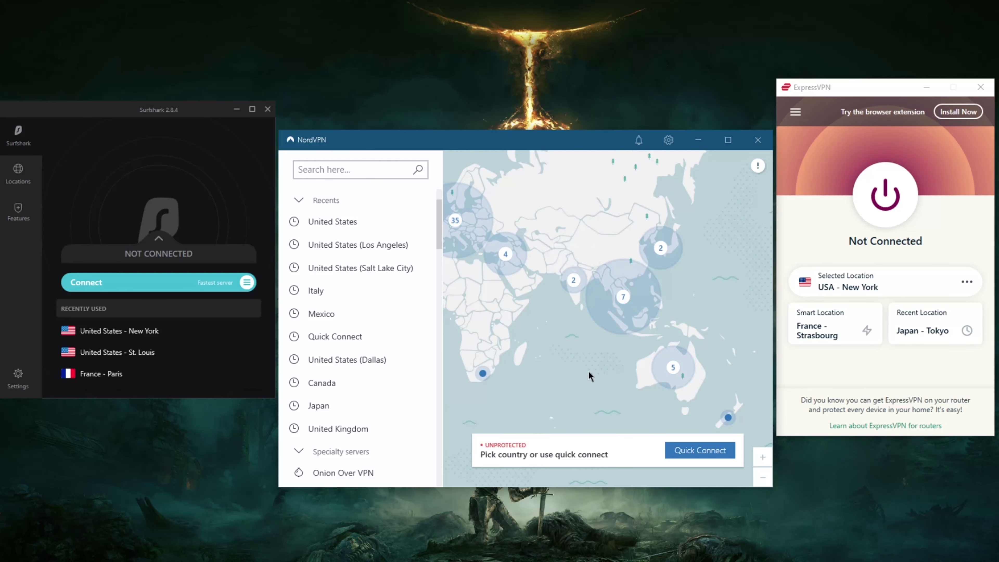
pyautogui.click(669, 366)
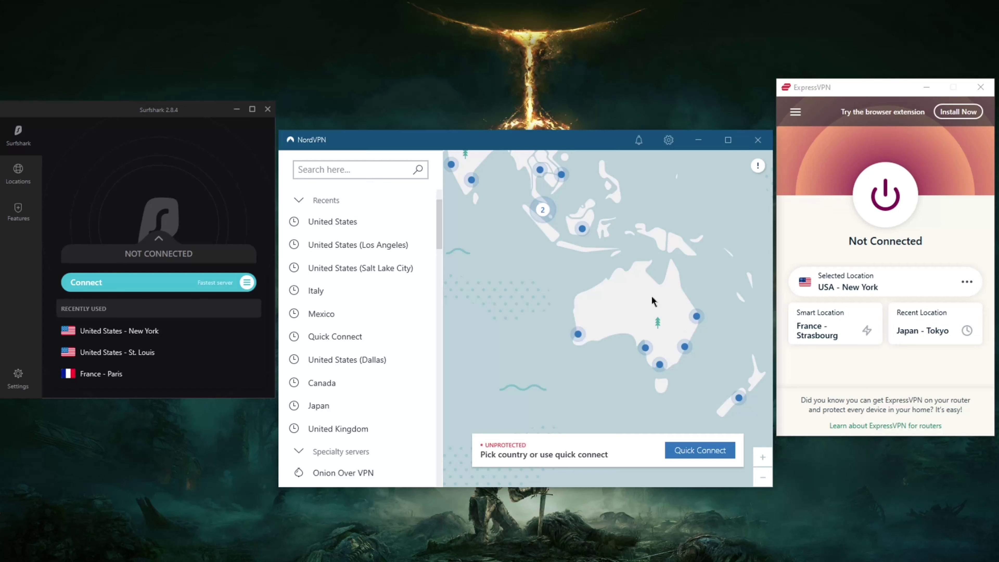
# Step: Look through ExpressVPN's Asia Pacific locations for the available Australian cities and close the location list
pyautogui.click(795, 111)
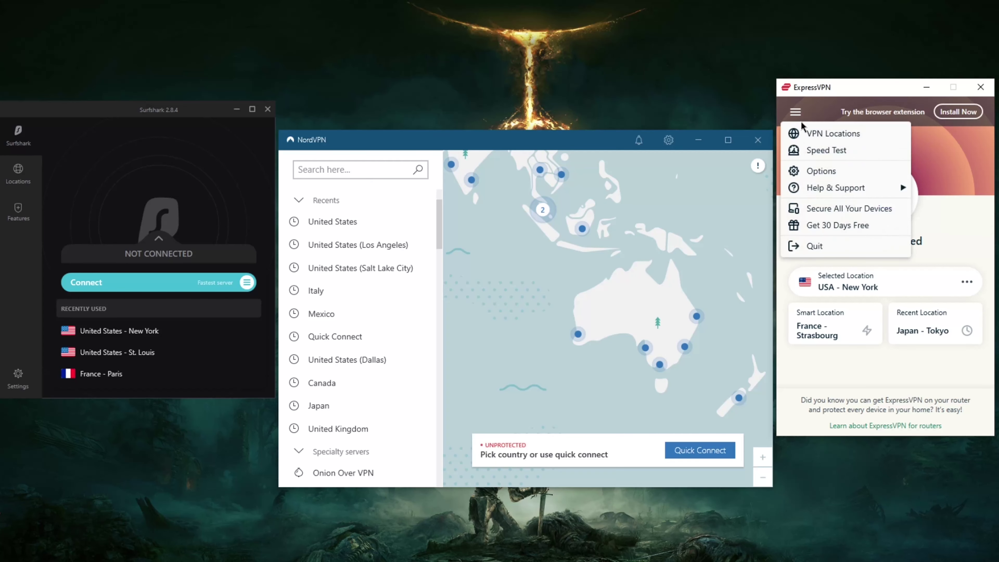
pyautogui.click(834, 133)
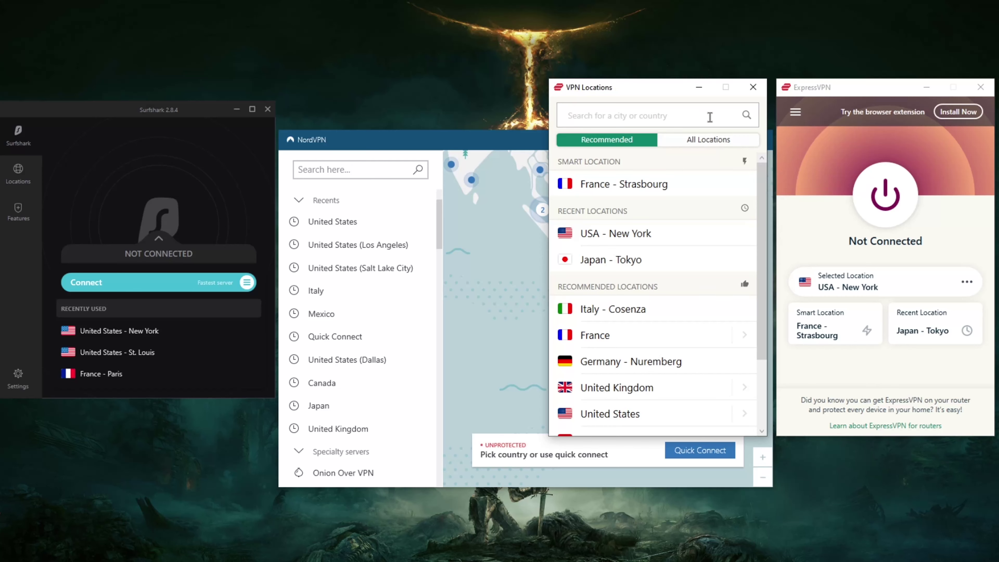
pyautogui.click(733, 143)
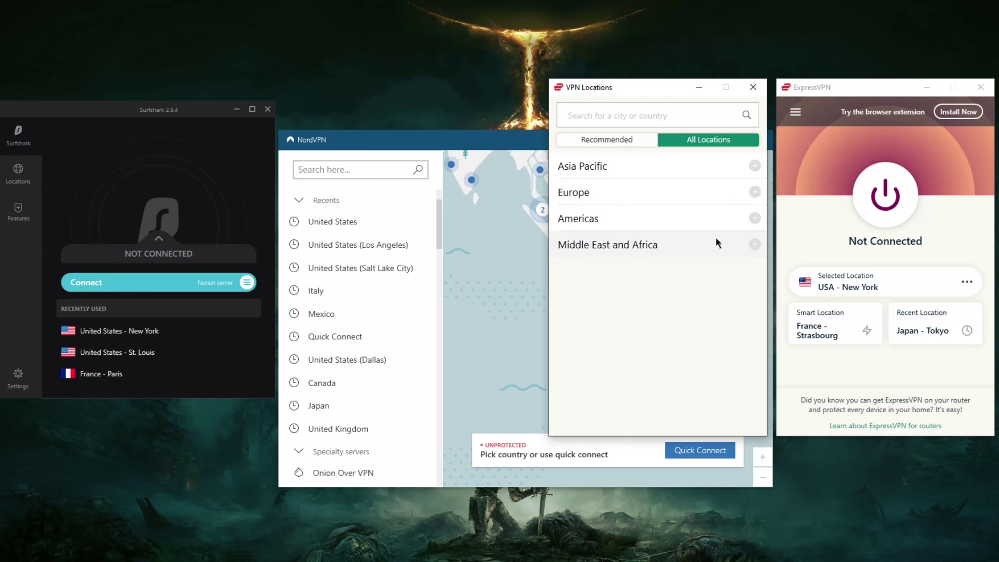
pyautogui.click(753, 165)
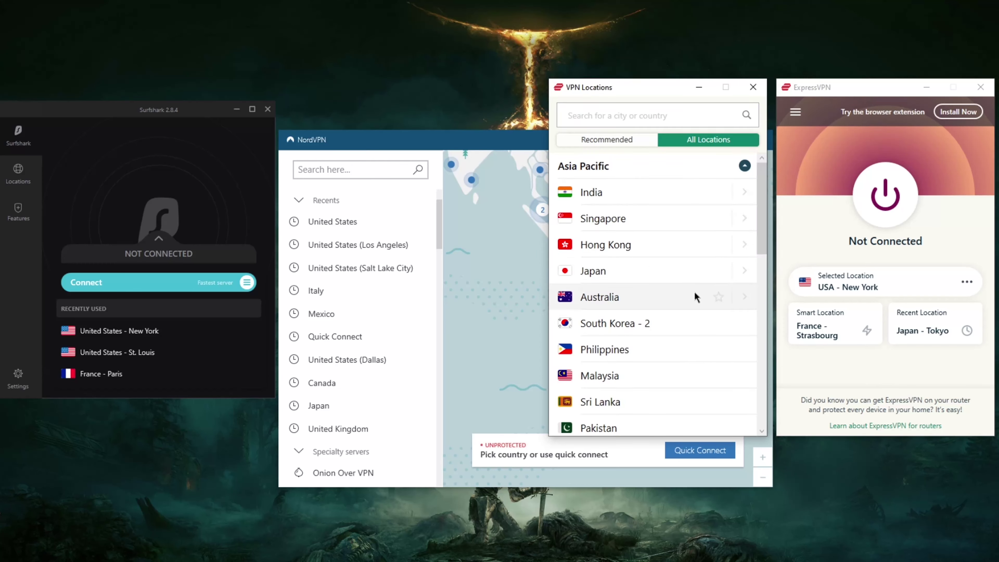
pyautogui.click(739, 297)
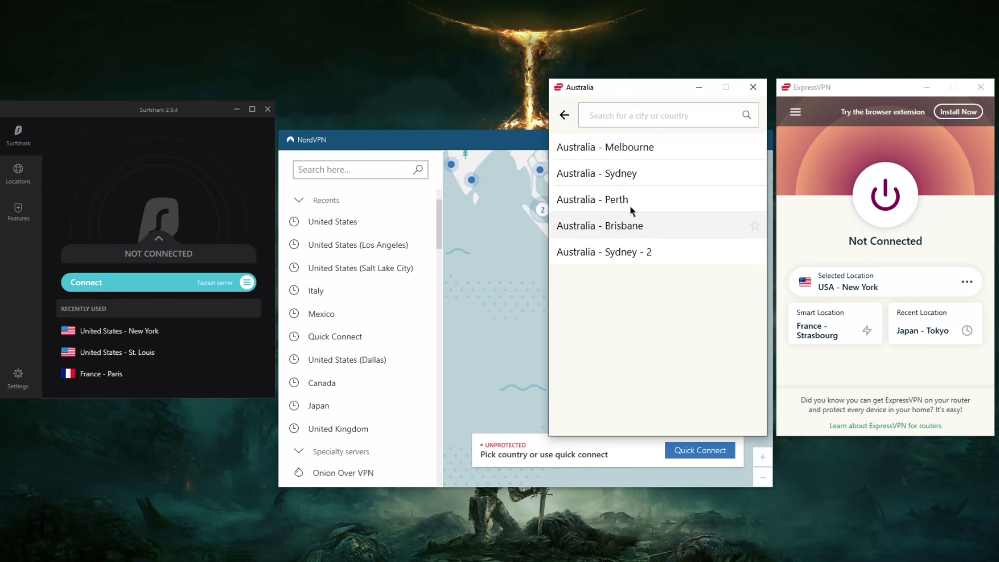
pyautogui.click(759, 89)
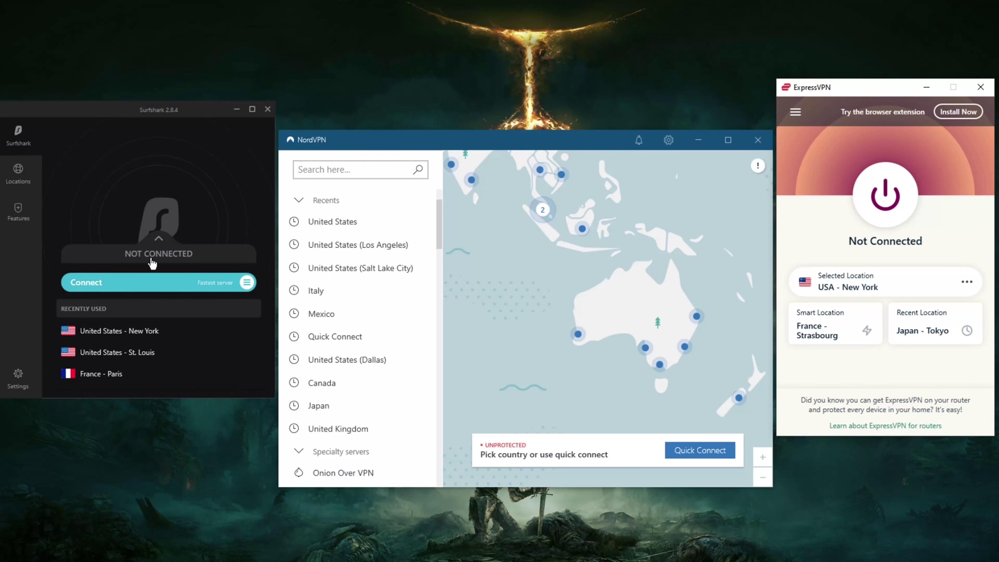
# Step: Examine the Australian servers in Surfshark's location list
pyautogui.click(17, 171)
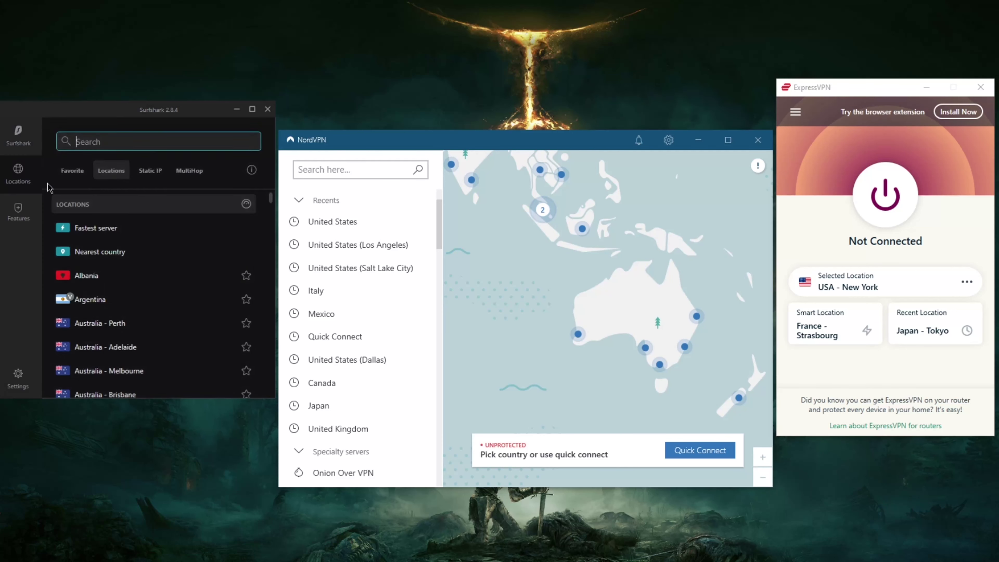
pyautogui.scroll(-3, 147, 283)
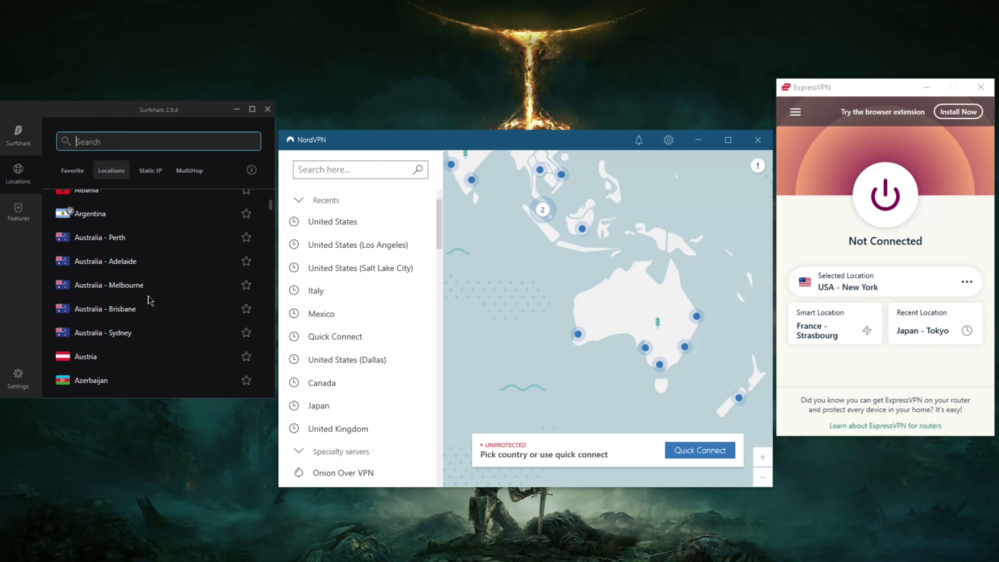
pyautogui.scroll(1, 151, 252)
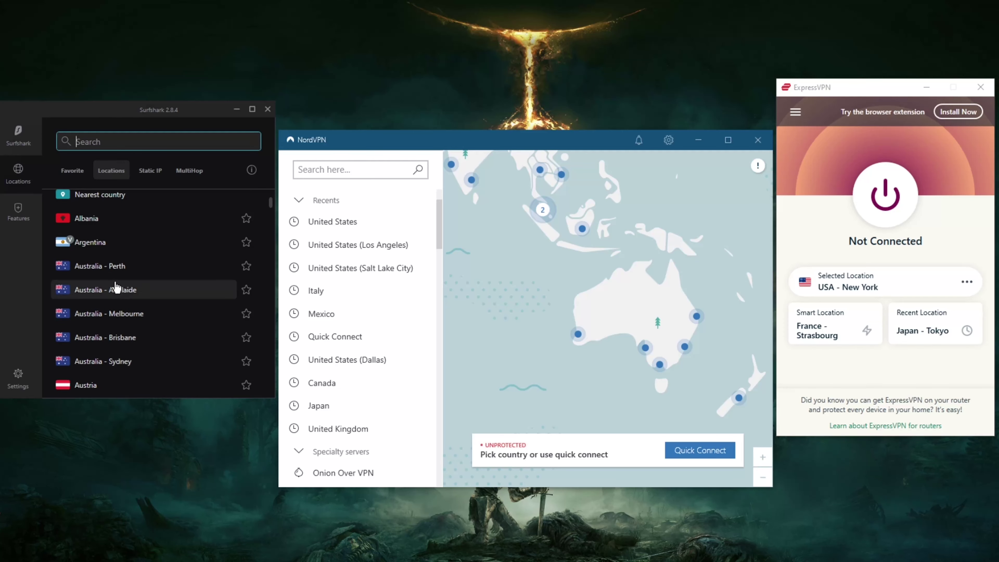
pyautogui.scroll(-2, 118, 291)
pyautogui.scroll(3, 117, 291)
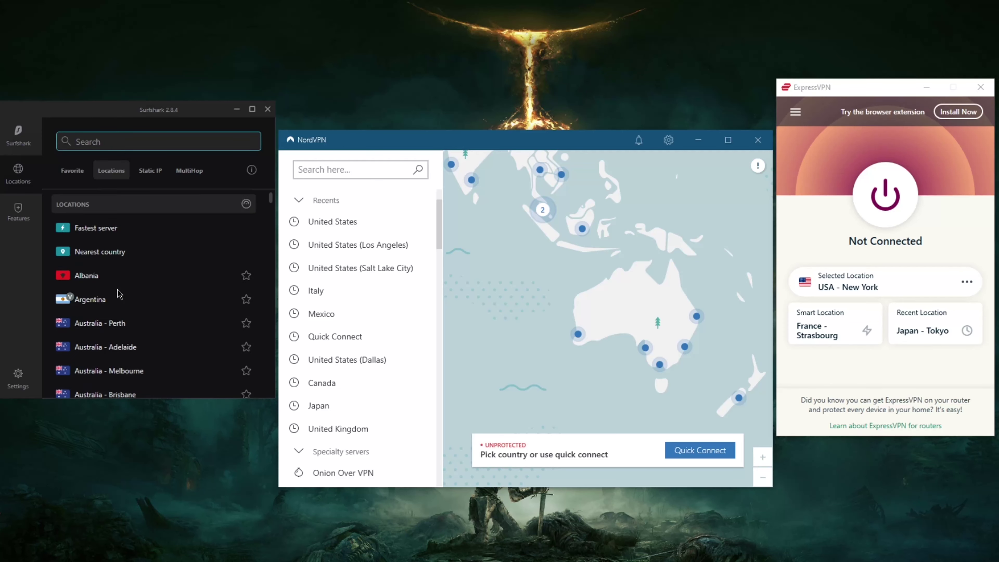
pyautogui.scroll(-1, 122, 296)
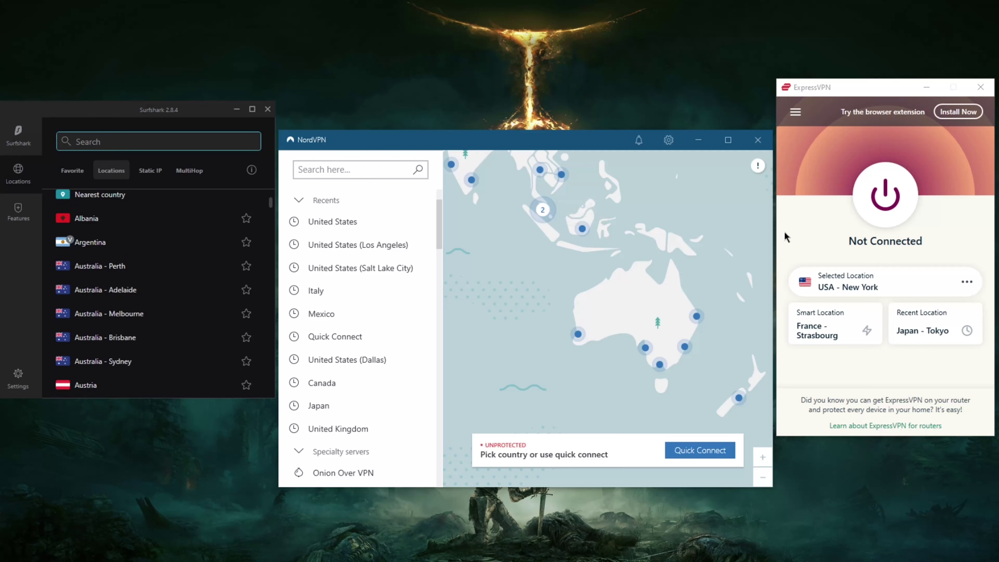
# Step: Choose Australia - Sydney as the ExpressVPN location and connect to it
pyautogui.click(795, 112)
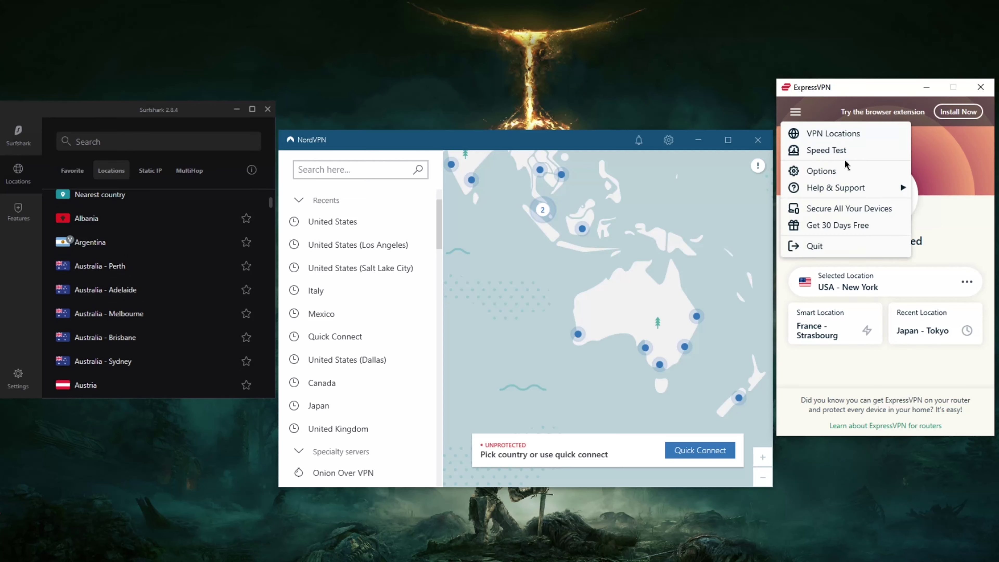
pyautogui.click(810, 132)
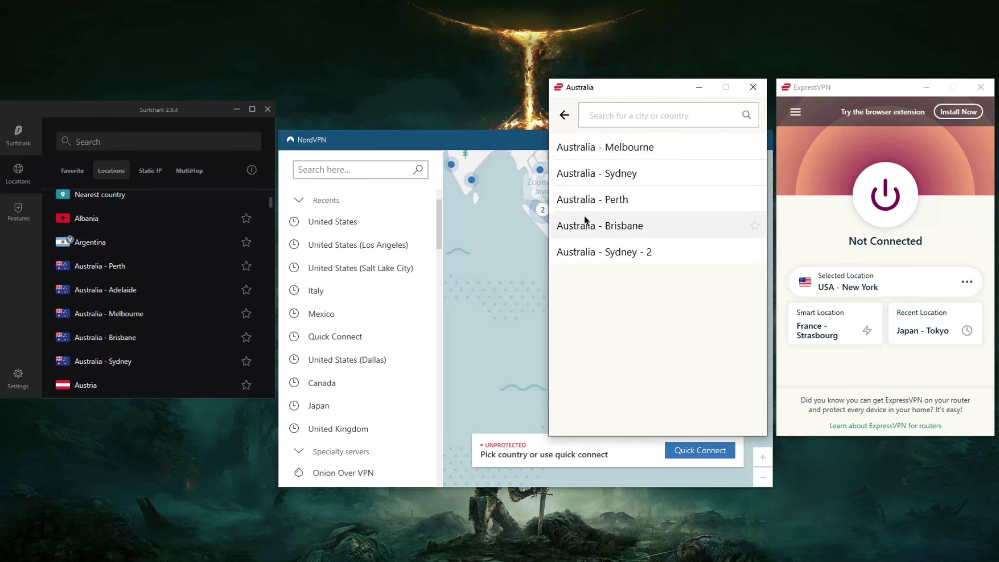
pyautogui.click(651, 172)
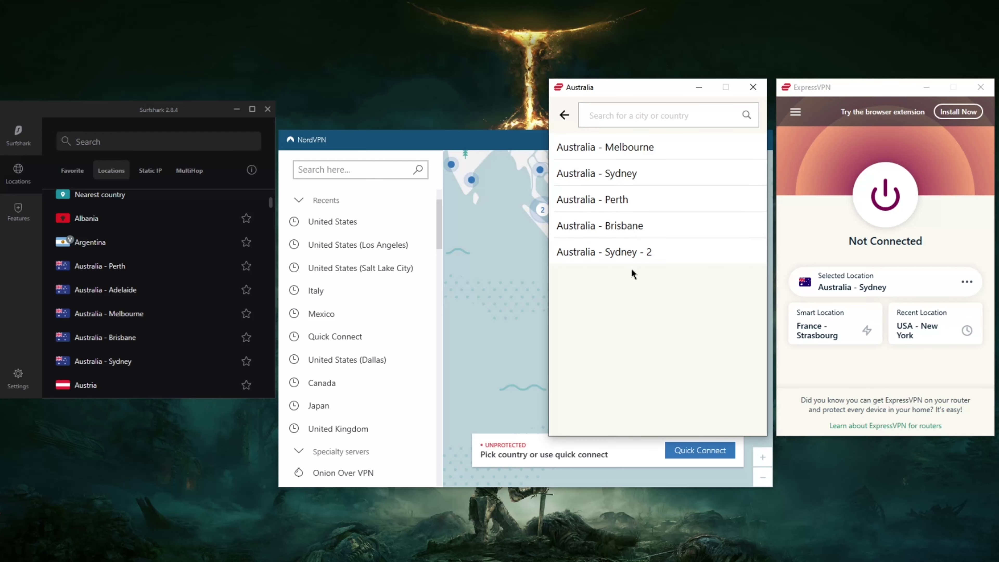
pyautogui.click(747, 87)
pyautogui.click(888, 202)
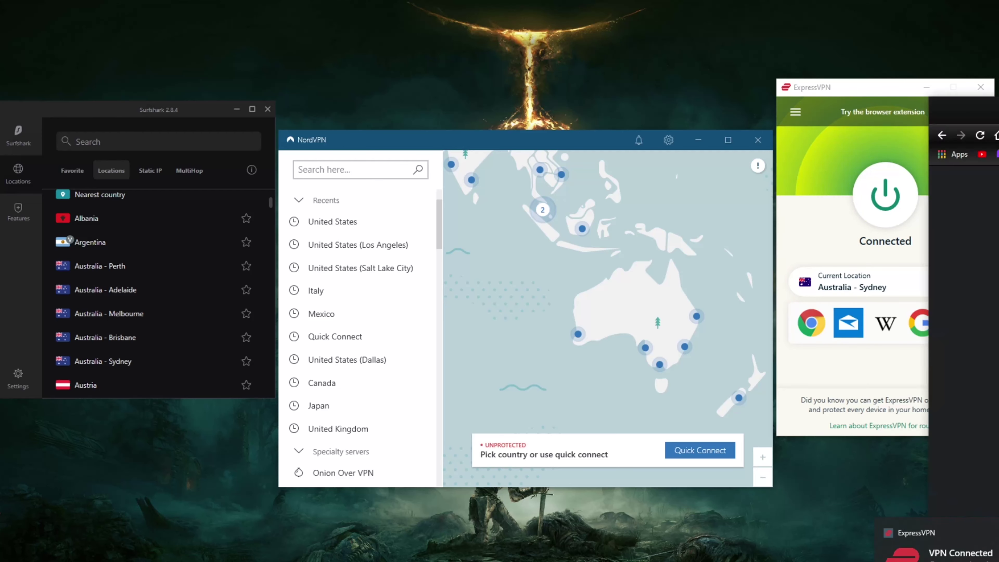
# Step: Bring the browser into view and reload whatismyip-address.com to check the connection's IP location
pyautogui.moveTo(998, 151); pyautogui.dragTo(673, 98)
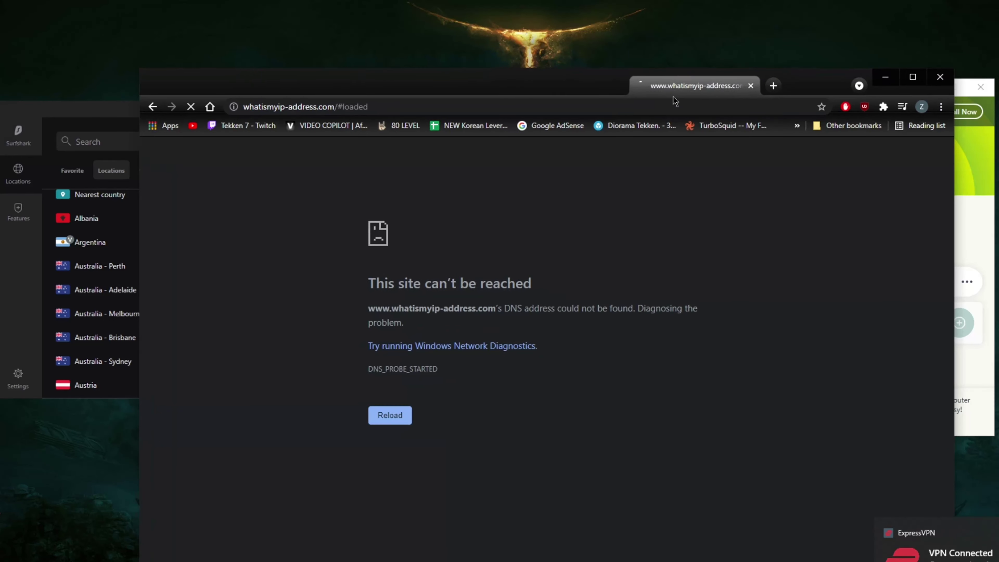
pyautogui.click(405, 421)
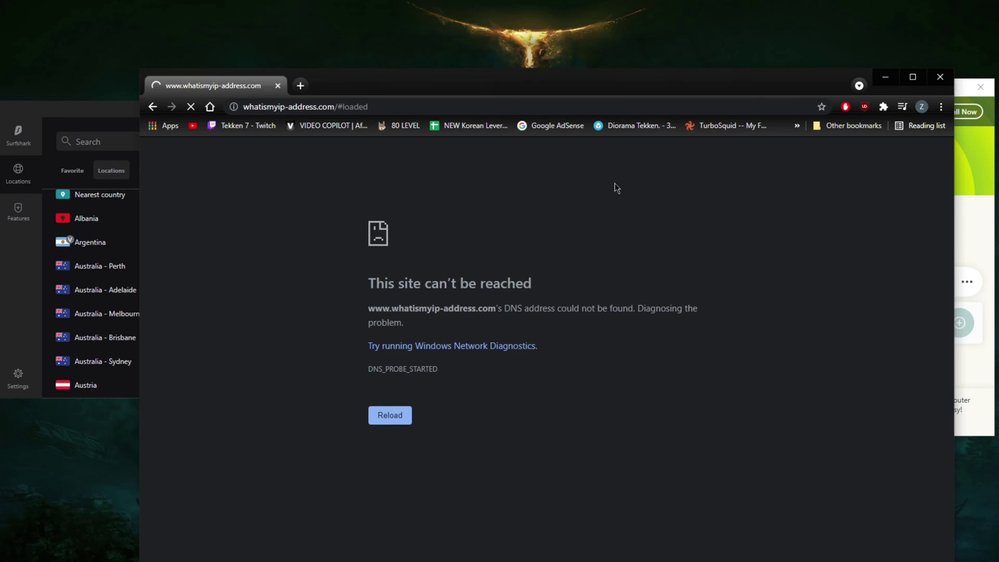
pyautogui.moveTo(585, 93); pyautogui.dragTo(570, 42)
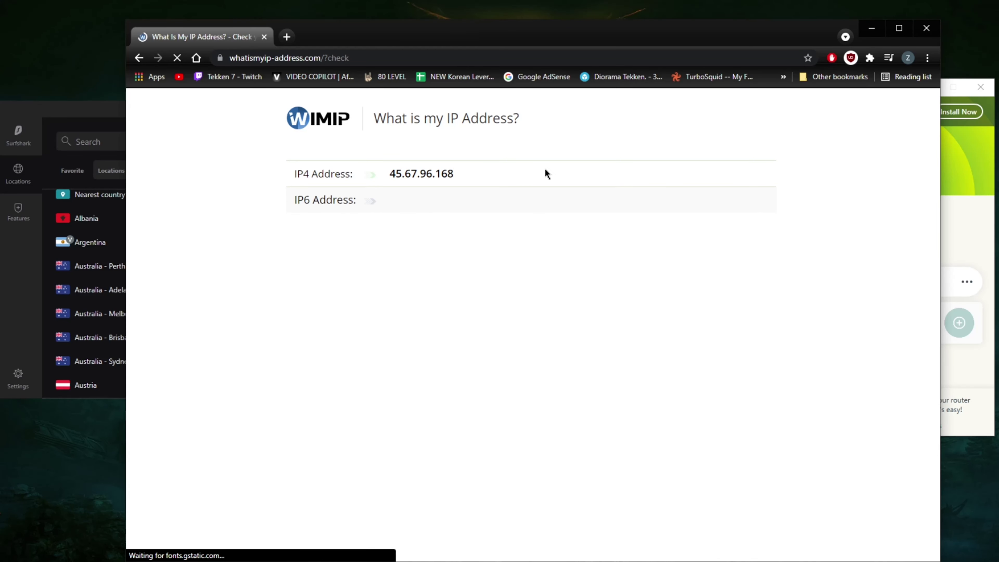
pyautogui.moveTo(547, 38)
pyautogui.mouseDown()
pyautogui.moveTo(546, 49)
pyautogui.moveTo(543, 29)
pyautogui.mouseUp()
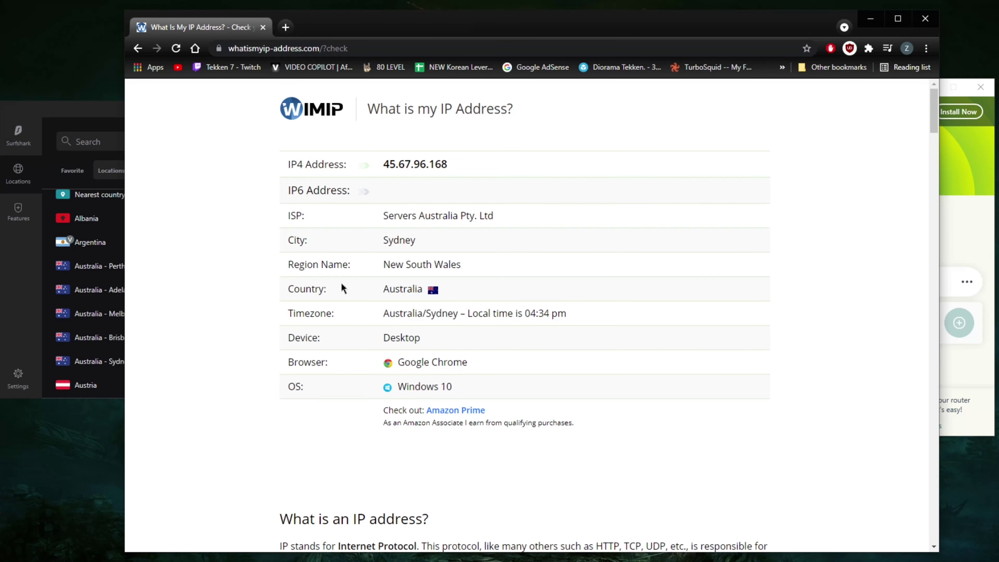
# Step: Move the browser out of the way, disconnect ExpressVPN and connect Surfshark to Australia - Melbourne
pyautogui.moveTo(476, 31); pyautogui.dragTo(478, 440)
pyautogui.scroll(-3, 125, 305)
pyautogui.scroll(1, 124, 304)
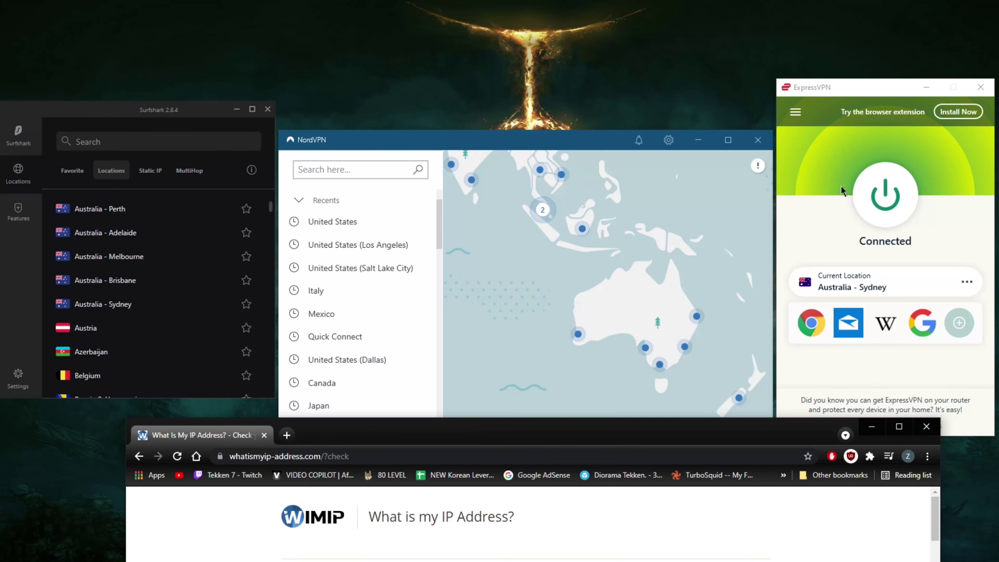
pyautogui.click(883, 197)
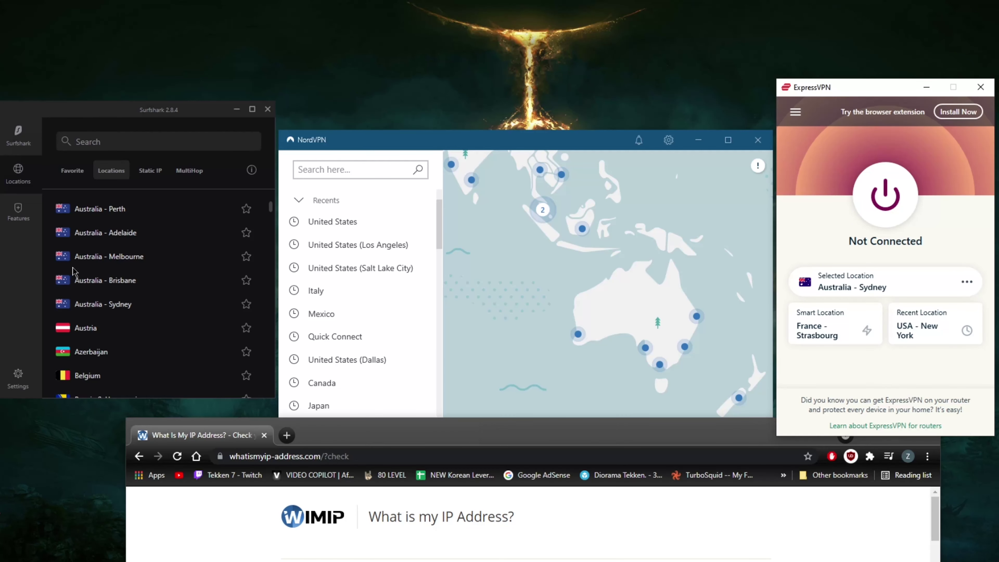
pyautogui.click(121, 260)
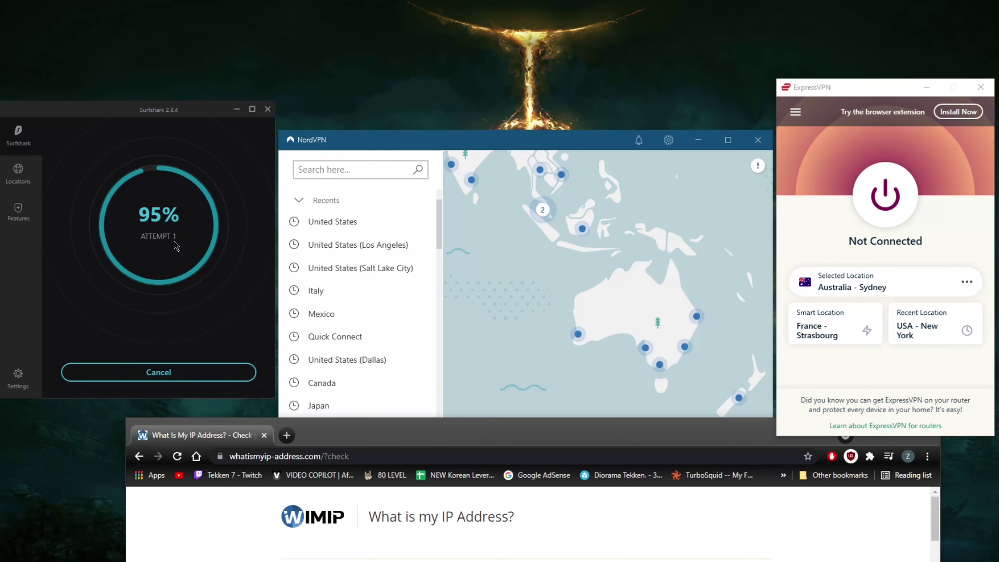
# Step: Bring the browser back up and reload the IP address page, confirming the form resubmission, to check the Surfshark connection
pyautogui.click(446, 434)
pyautogui.moveTo(446, 434); pyautogui.dragTo(406, 47)
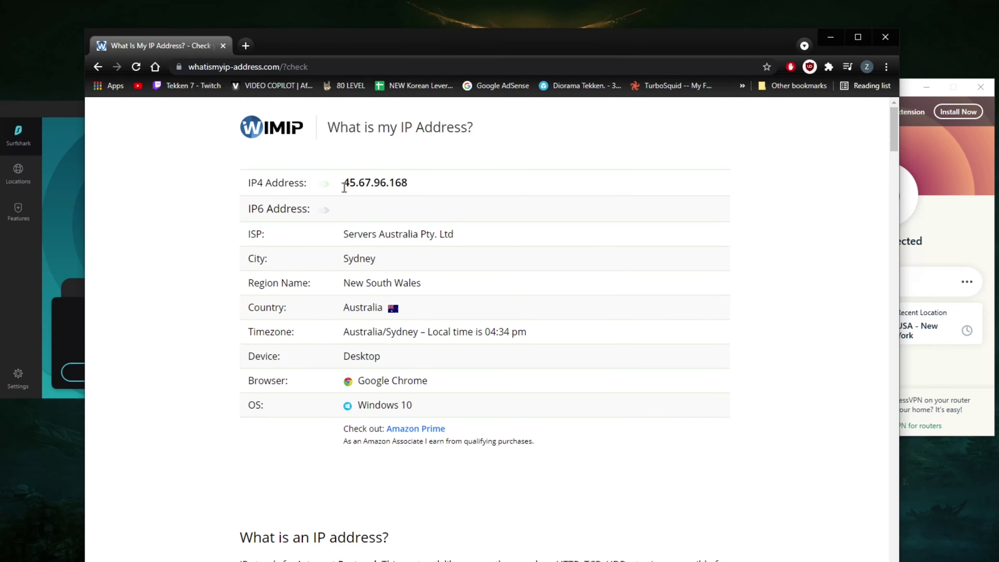
pyautogui.click(136, 67)
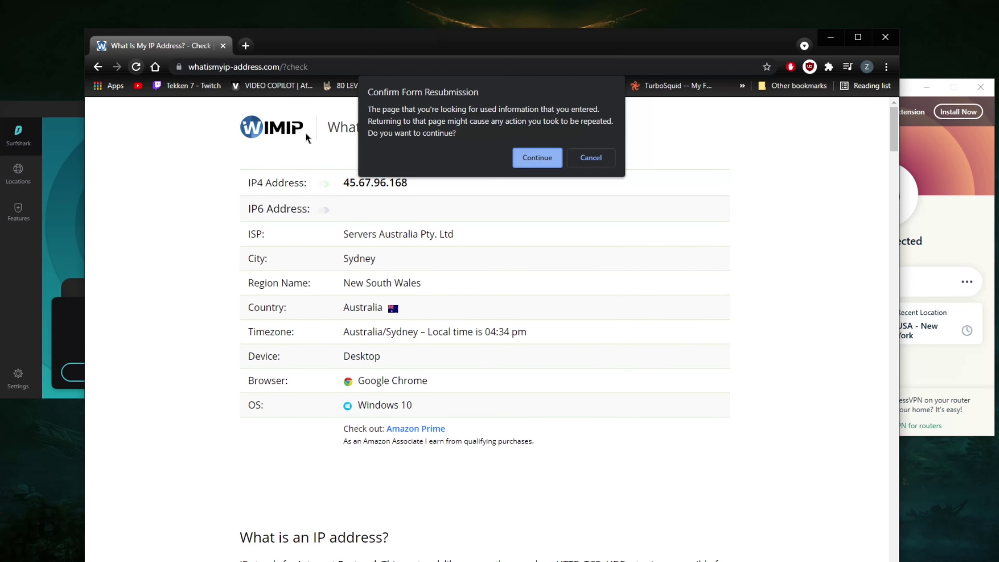
pyautogui.click(545, 163)
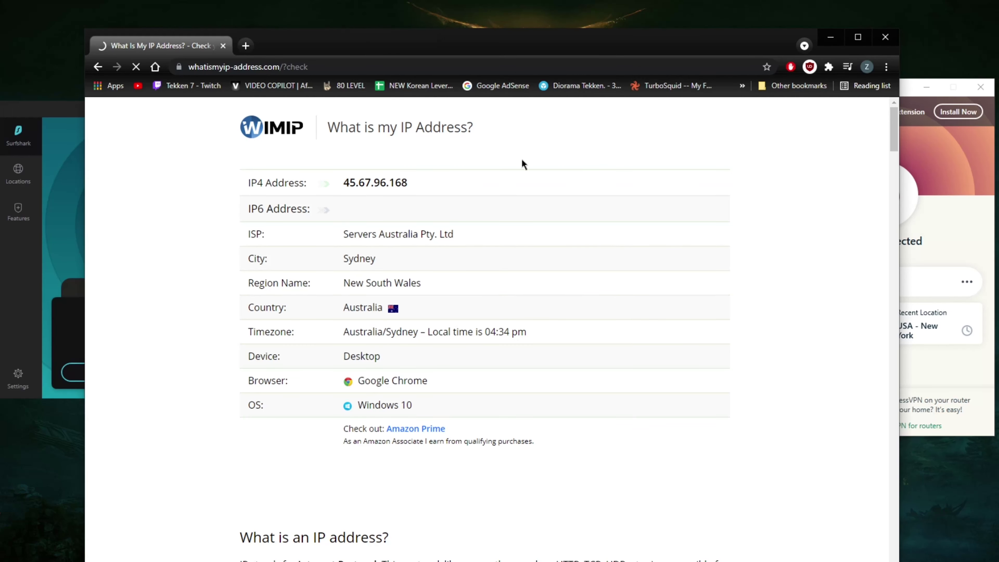
pyautogui.moveTo(513, 46); pyautogui.dragTo(510, 33)
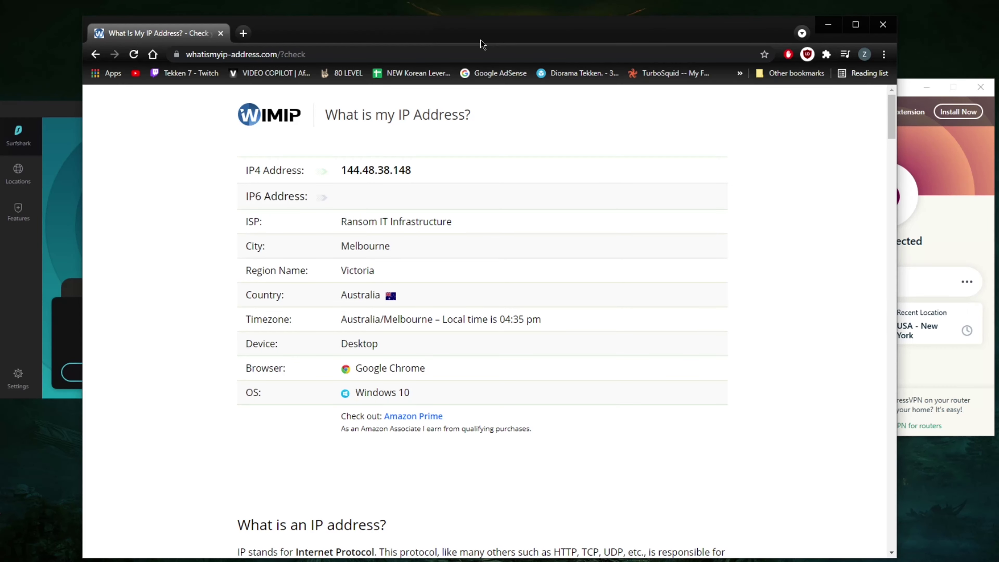
# Step: Highlight the city reported on the IP address page and close the browser window
pyautogui.moveTo(341, 243); pyautogui.dragTo(408, 252)
pyautogui.click(409, 251)
pyautogui.click(883, 29)
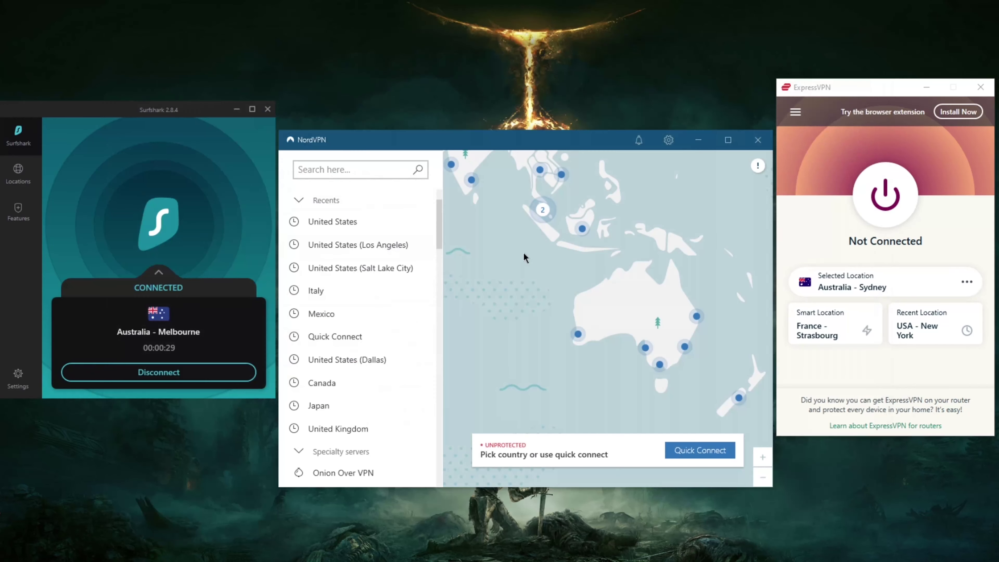